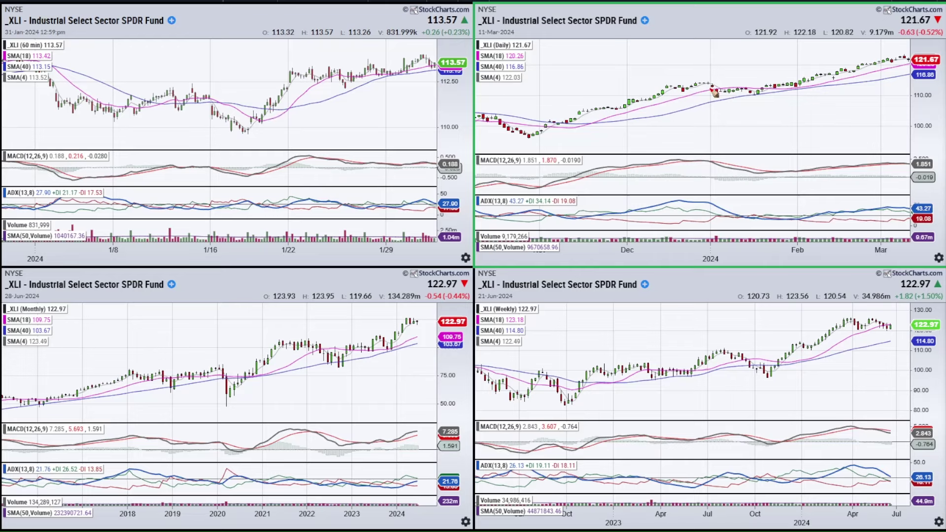
Draw falling red trendlines over the January pullback on the daily chart and the matching decline on the 60-minute chart
left_click_drag(699, 79, 764, 93)
left_click_drag(205, 100, 236, 126)
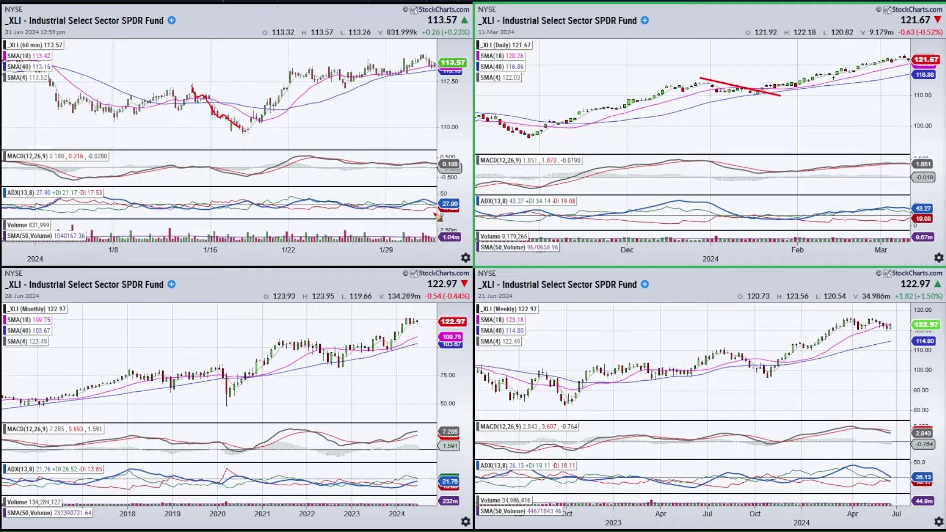
mouse_move(717, 78)
left_mouse_down()
mouse_move(751, 84)
mouse_move(687, 74)
left_mouse_up()
mouse_move(218, 90)
left_mouse_down()
mouse_move(196, 126)
mouse_move(203, 83)
mouse_move(270, 136)
left_mouse_up()
key("Escape")
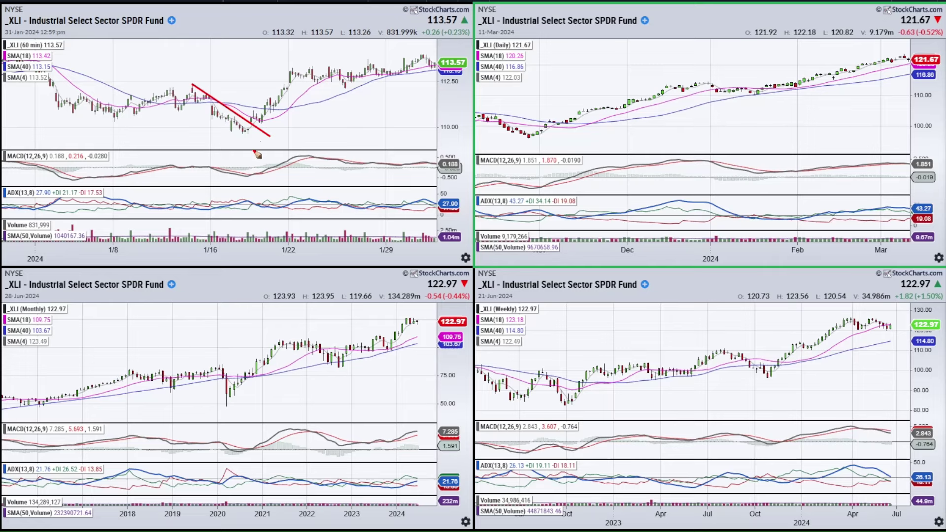
Circle the MACD trough and the ADX crossing beneath the January low on the 60-minute chart, and erase the markings
mouse_move(232, 200)
left_mouse_down()
mouse_move(252, 195)
mouse_move(232, 206)
mouse_move(258, 172)
mouse_move(238, 176)
left_mouse_up()
mouse_move(243, 175)
left_mouse_down()
mouse_move(256, 169)
mouse_move(248, 172)
left_mouse_up()
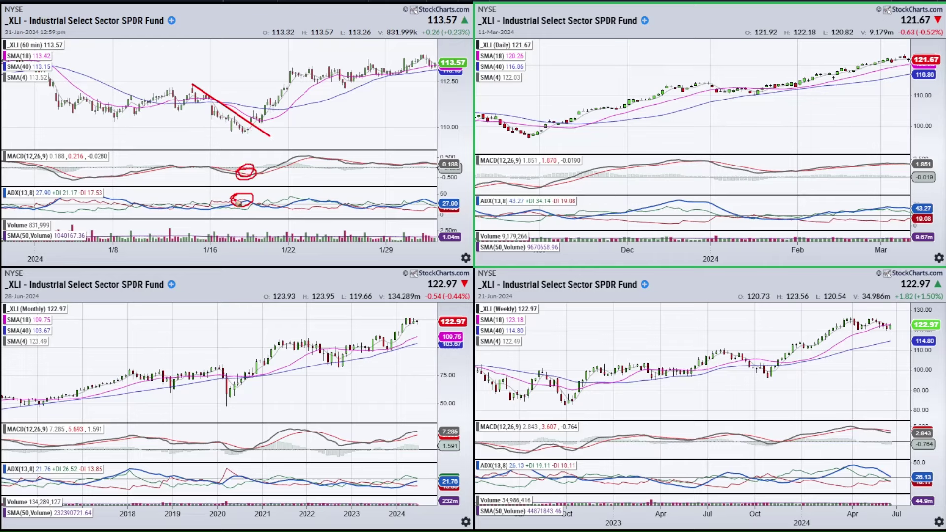
mouse_move(238, 204)
left_mouse_down()
mouse_move(253, 196)
mouse_move(235, 200)
mouse_move(245, 209)
left_mouse_up()
key("e")
Mark the MACD zero line and the ADX level with horizontal strokes on the 60-minute chart, and clear them
left_click_drag(189, 167, 281, 168)
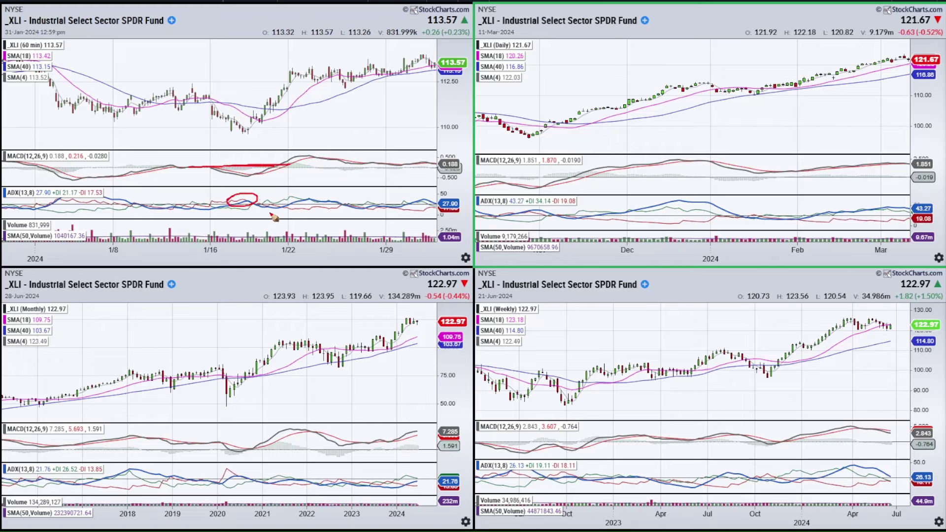
key("e")
mouse_move(213, 210)
left_mouse_down()
mouse_move(219, 201)
mouse_move(267, 206)
left_mouse_up()
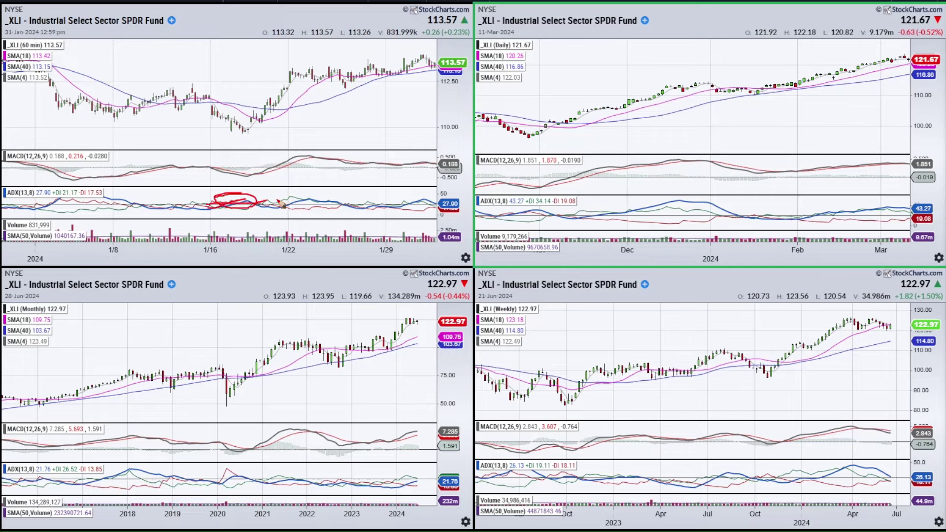
key("e")
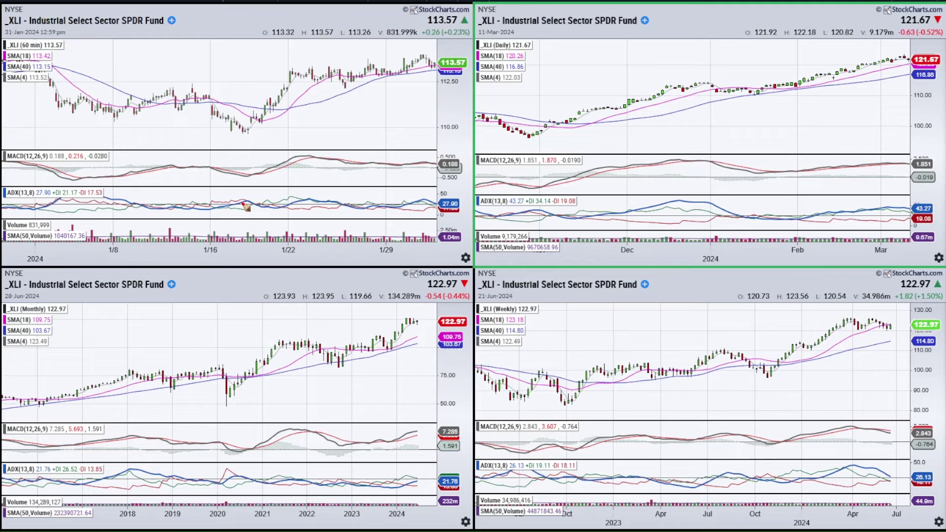
key("Escape")
Sketch the falling trendline, the bounce and pullback, and a horizontal breakout level at the 60-minute chart's January low
mouse_move(193, 84)
left_mouse_down()
mouse_move(265, 137)
mouse_move(245, 129)
mouse_move(255, 113)
mouse_move(251, 133)
mouse_move(247, 118)
mouse_move(269, 122)
mouse_move(265, 108)
mouse_move(279, 108)
left_mouse_up()
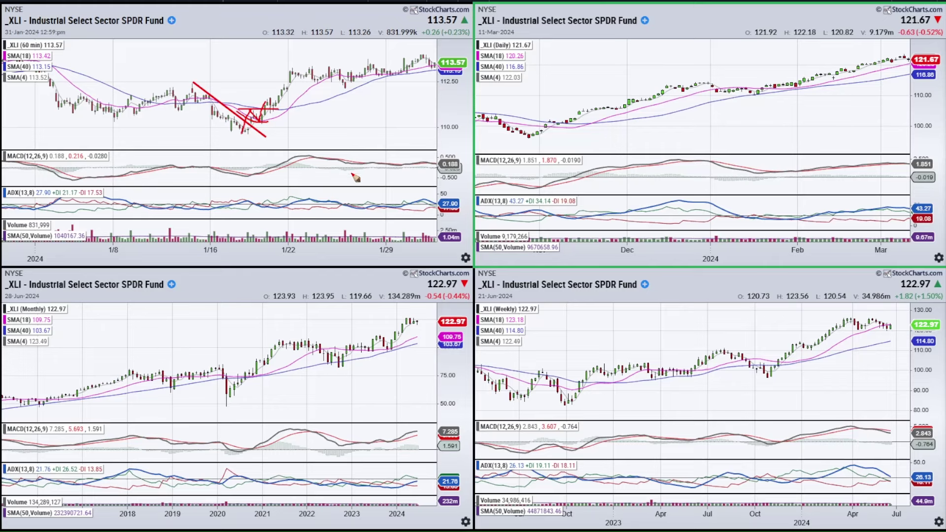
key("e")
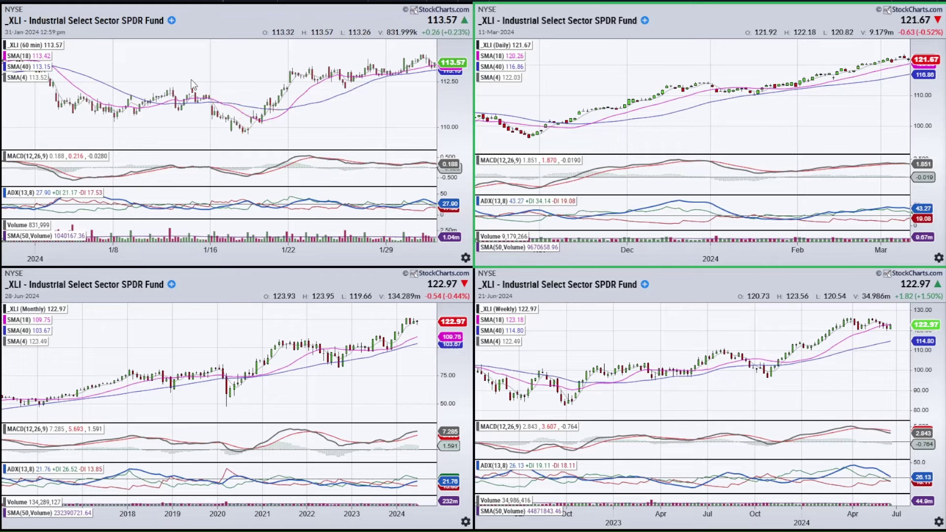
mouse_move(191, 81)
left_mouse_down()
mouse_move(267, 130)
mouse_move(250, 120)
mouse_move(273, 109)
left_mouse_up()
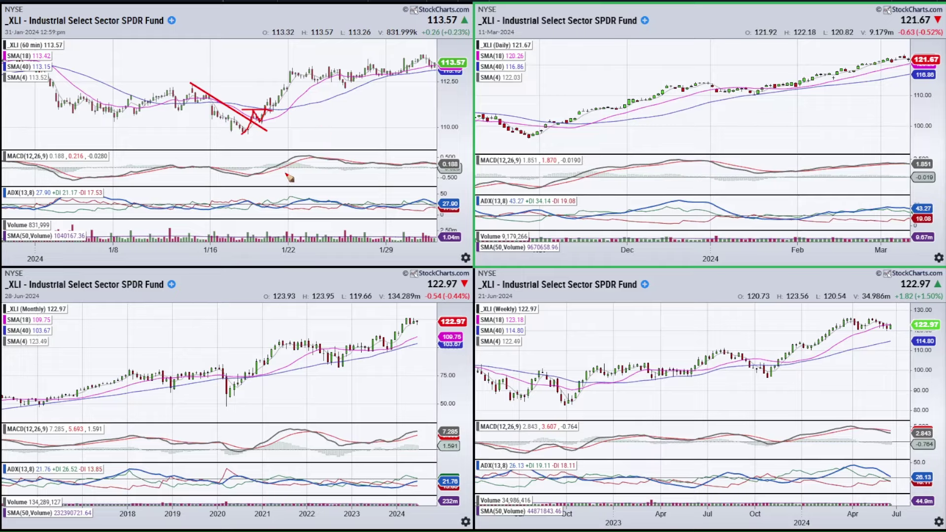
key("Escape")
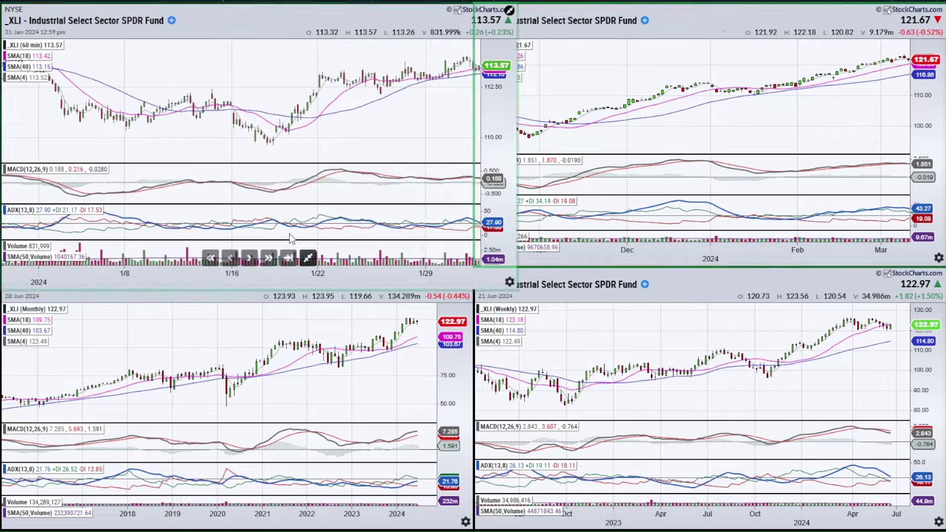
Enlarge the 60-minute chart and mark the 1/18 reversal with an ADX circle, arrow to the low, falling trendline and breakout level
left_click(287, 234)
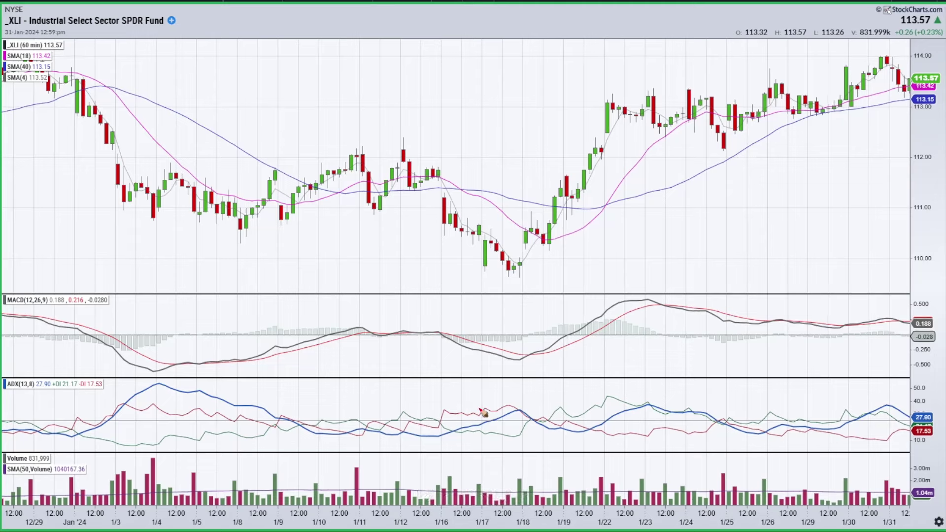
mouse_move(478, 406)
left_mouse_down()
mouse_move(500, 393)
mouse_move(541, 417)
mouse_move(487, 430)
mouse_move(480, 404)
mouse_move(512, 315)
mouse_move(511, 283)
mouse_move(516, 291)
left_mouse_up()
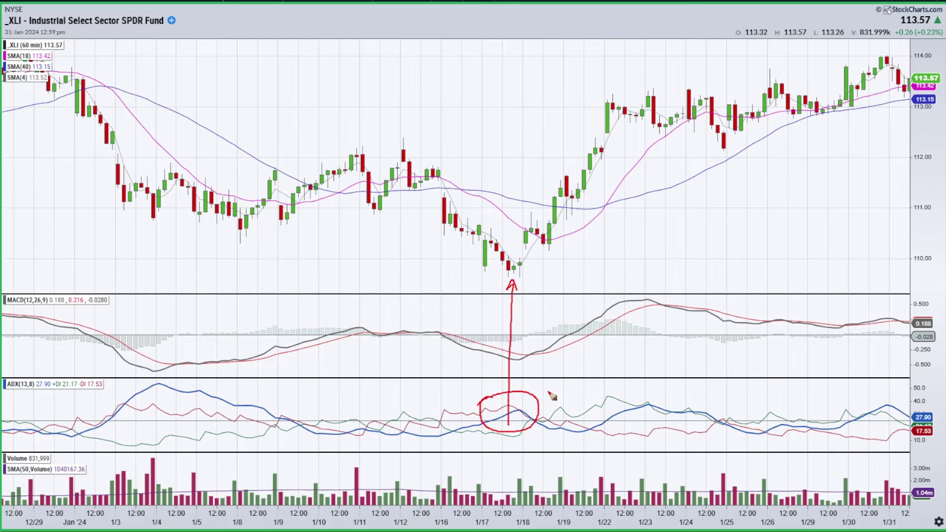
mouse_move(402, 138)
left_mouse_down()
mouse_move(566, 283)
mouse_move(535, 223)
mouse_move(549, 219)
mouse_move(549, 206)
left_mouse_up()
left_click_drag(520, 215, 568, 216)
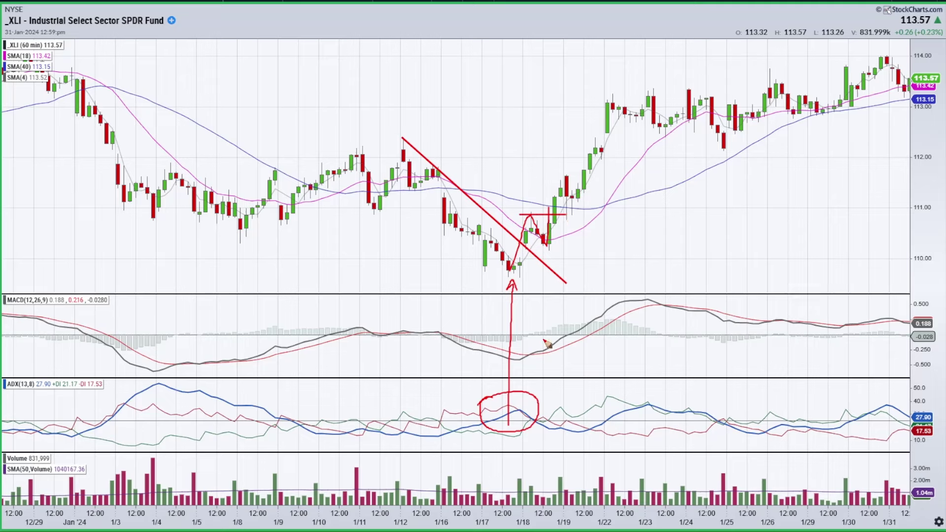
mouse_move(537, 418)
left_mouse_down()
mouse_move(544, 410)
mouse_move(566, 416)
mouse_move(532, 426)
mouse_move(544, 399)
left_mouse_up()
key("e")
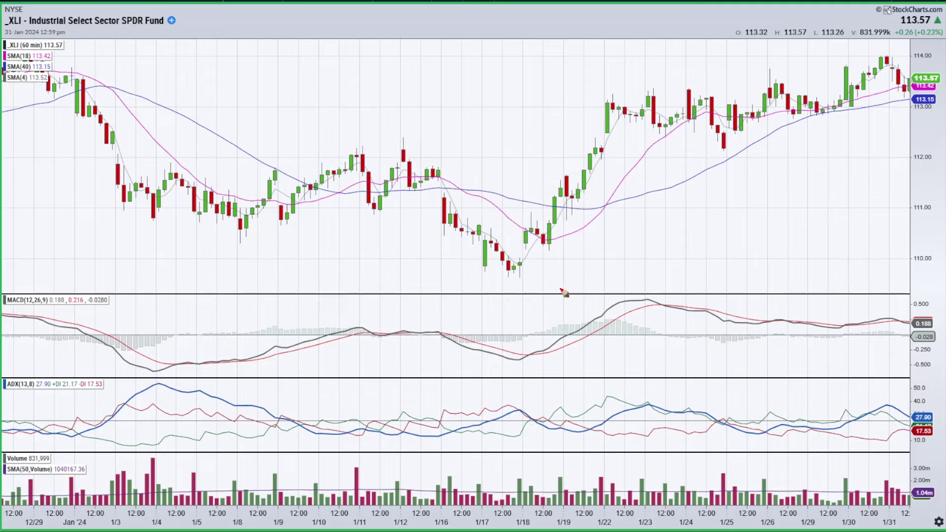
Mark the rising candles after 1/18 and the ADX area below them on the enlarged chart, and erase the markings
mouse_move(547, 245)
left_mouse_down()
mouse_move(565, 172)
mouse_move(575, 210)
mouse_move(579, 190)
left_mouse_up()
mouse_move(555, 417)
left_mouse_down()
mouse_move(580, 401)
mouse_move(552, 426)
mouse_move(561, 399)
mouse_move(557, 412)
left_mouse_up()
key("e")
Mark the ADX lines around 1/19 with a freehand mark and a horizontal stroke, plus the candles above, and erase them
key("e")
left_click_drag(543, 423, 562, 409)
left_click_drag(553, 420, 591, 420)
mouse_move(563, 194)
left_mouse_down()
mouse_move(584, 193)
mouse_move(569, 196)
left_mouse_up()
key("e")
Draw a horizontal level through the candles around 1/19, clear the drawing, and restore the four-chart layout
mouse_move(575, 192)
left_mouse_down()
mouse_move(569, 201)
mouse_move(583, 191)
left_mouse_up()
left_click_drag(513, 190, 606, 189)
key("Escape")
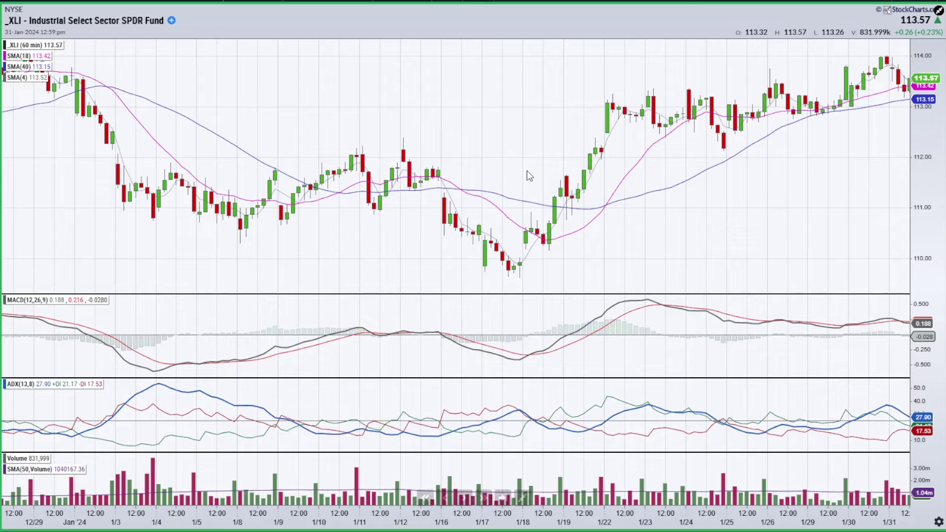
left_click(522, 499)
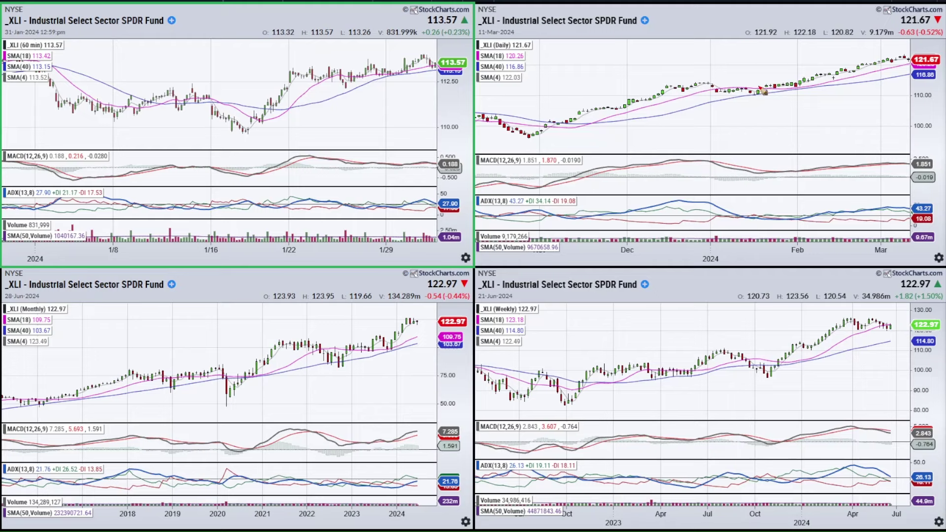
Mark the daily chart's January breakout with a circle and falling trendline, and circle the matching breakout on the 60-minute chart
left_click_drag(762, 89, 761, 86)
left_click_drag(691, 78, 770, 93)
mouse_move(270, 105)
left_mouse_down()
mouse_move(285, 103)
mouse_move(271, 109)
left_mouse_up()
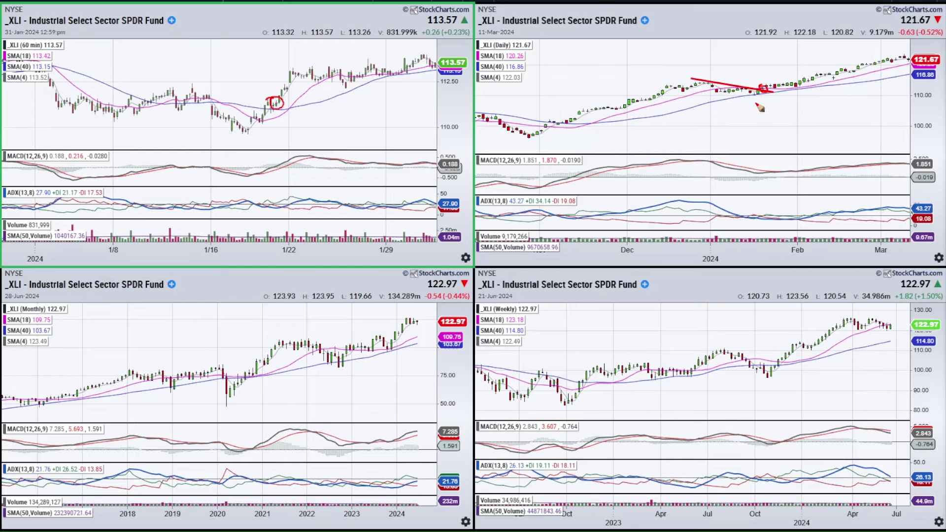
Draw a horizontal level near 110 on the weekly chart and point an arrow at the 60-minute moving-average crossover
left_click_drag(766, 353, 819, 352)
left_click_drag(688, 352, 851, 352)
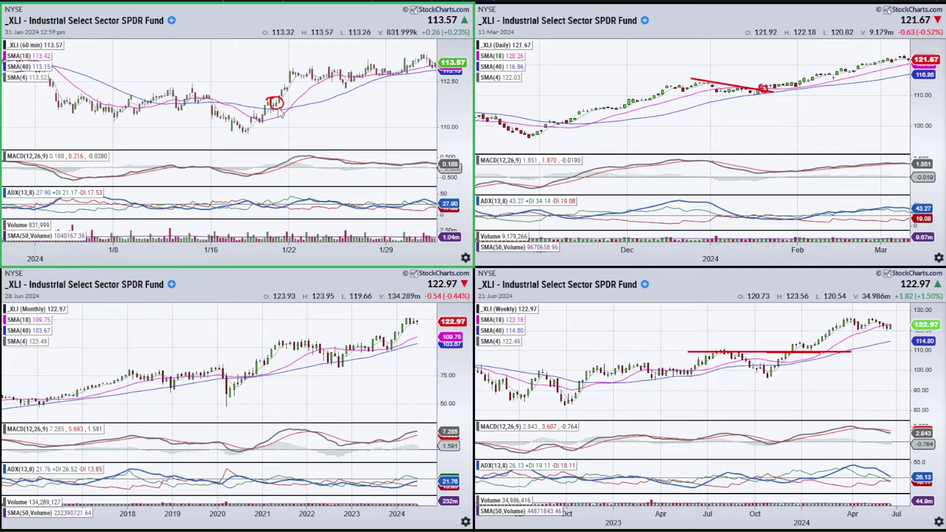
left_click_drag(285, 102, 281, 98)
mouse_move(363, 133)
left_mouse_down()
mouse_move(292, 108)
mouse_move(312, 114)
mouse_move(308, 107)
left_mouse_up()
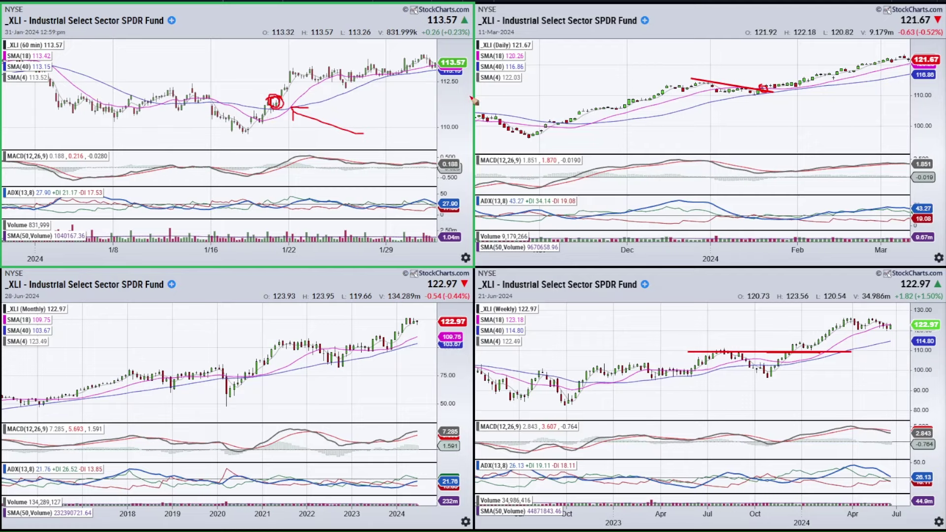
key("e")
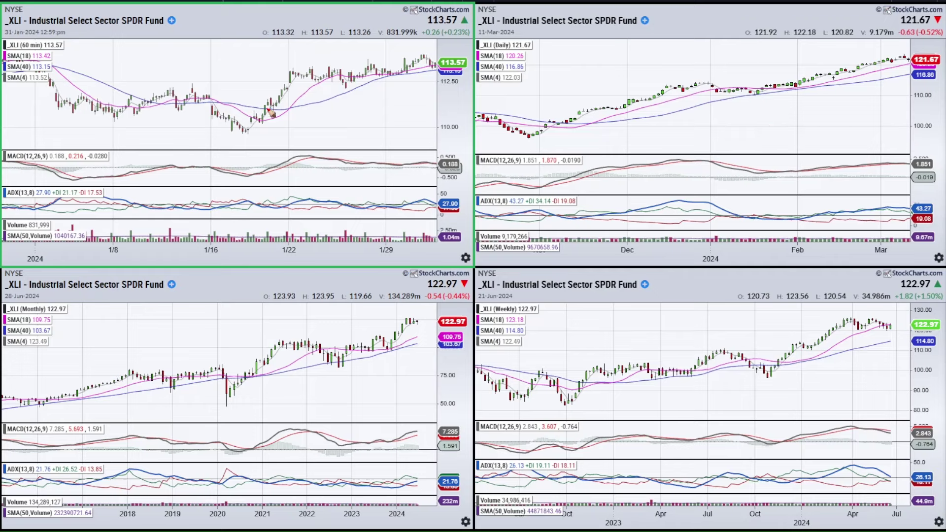
Point an arrow at the 60-minute SMA crossover, draw rising lines after both the 60-minute and daily breakouts, and erase them
mouse_move(365, 144)
left_mouse_down()
mouse_move(301, 114)
mouse_move(315, 106)
left_mouse_up()
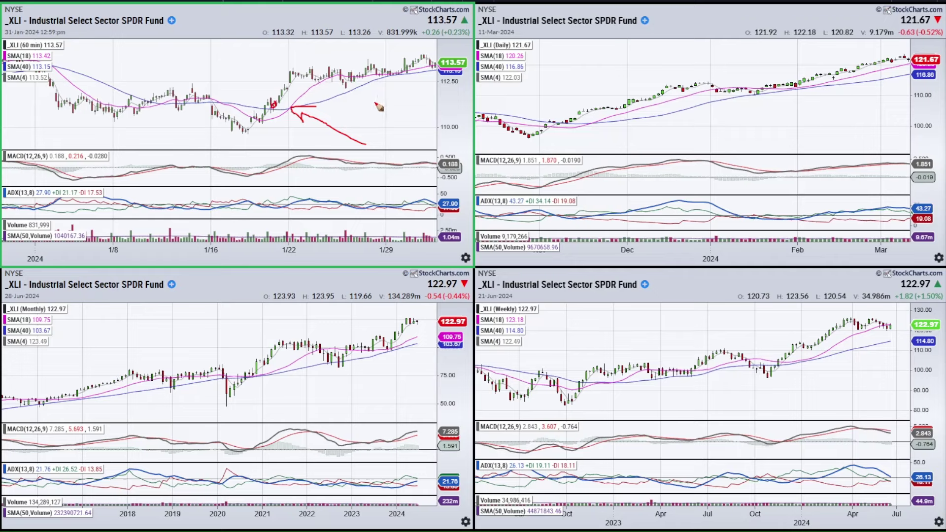
left_click_drag(754, 90, 813, 72)
left_click_drag(302, 85, 328, 60)
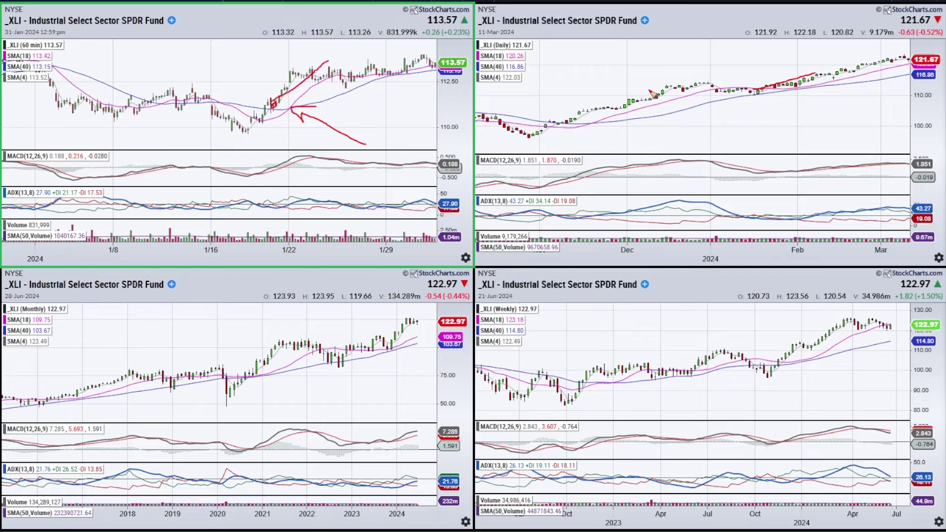
key("e")
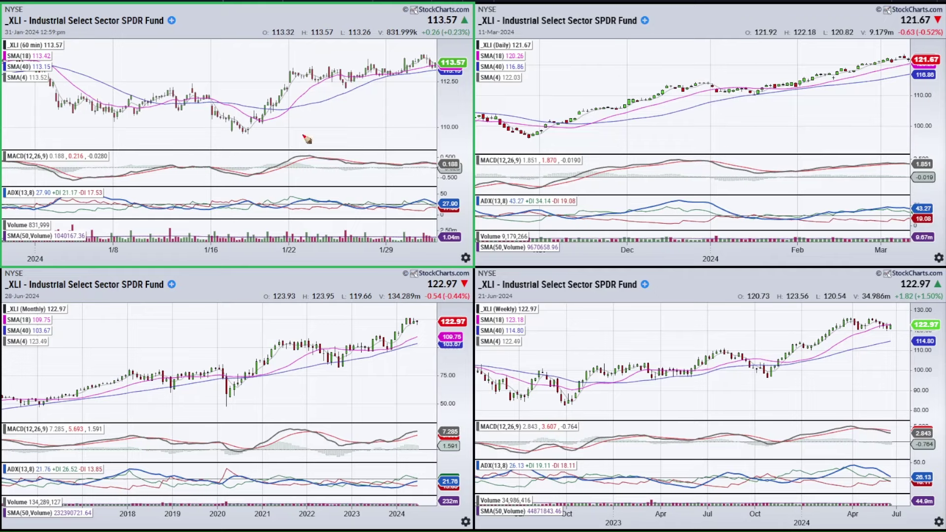
Connect the January breakout across timeframes with lines from the 60-minute chart to the daily and from the weekly to the daily
mouse_move(285, 104)
left_mouse_down()
mouse_move(269, 106)
mouse_move(275, 114)
mouse_move(383, 101)
mouse_move(756, 89)
left_mouse_up()
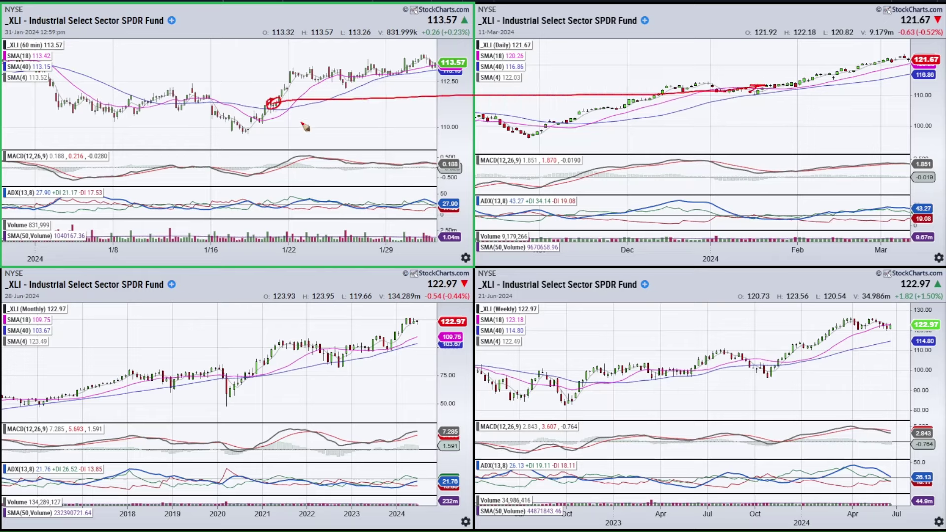
key("e")
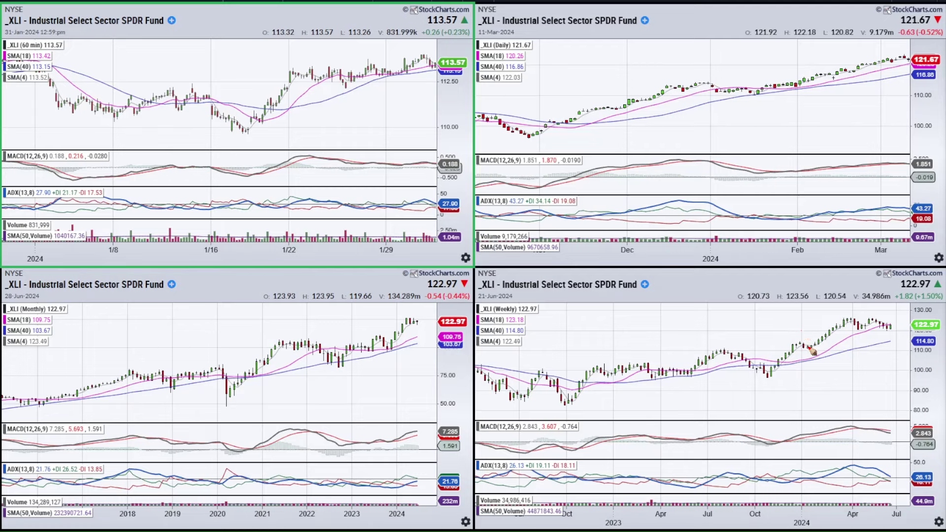
mouse_move(808, 348)
left_mouse_down()
mouse_move(783, 98)
mouse_move(796, 114)
left_mouse_up()
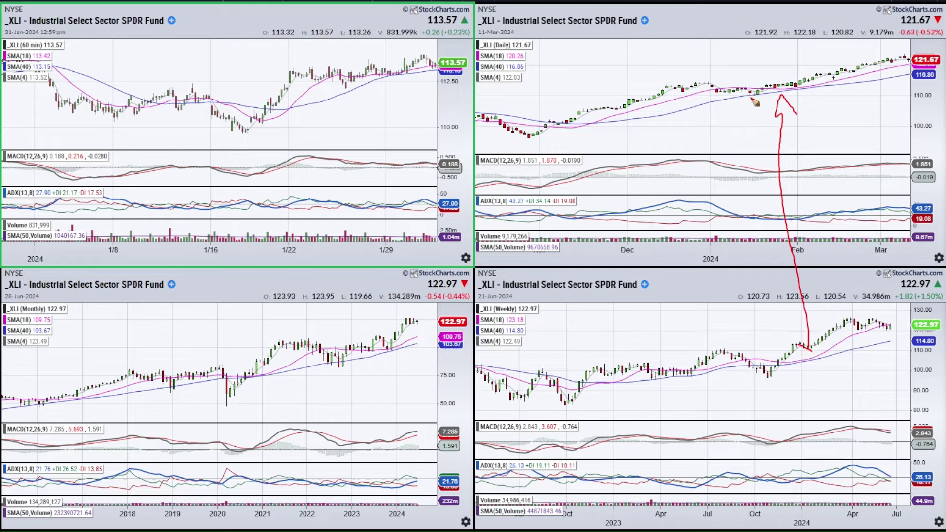
left_click_drag(757, 94, 781, 87)
mouse_move(274, 101)
left_mouse_down()
mouse_move(284, 101)
mouse_move(275, 118)
mouse_move(268, 98)
mouse_move(302, 74)
mouse_move(437, 65)
left_mouse_up()
key("e")
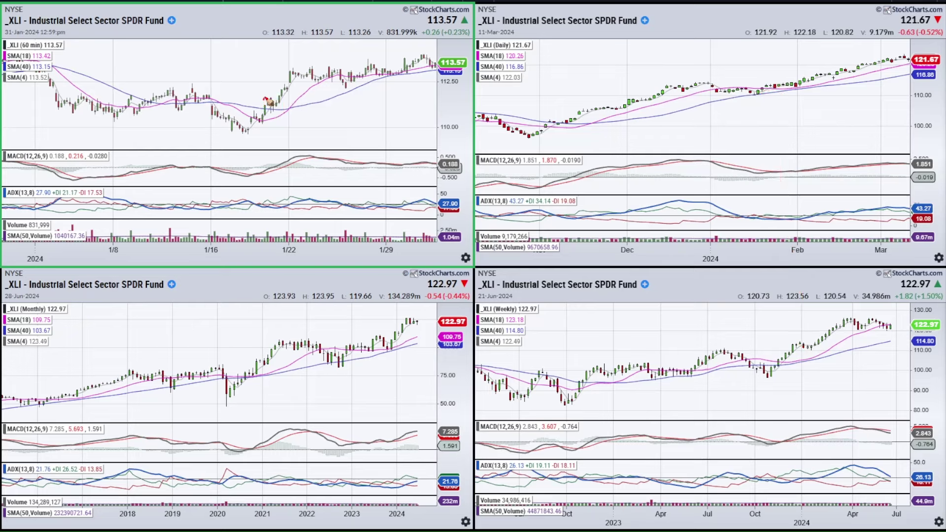
Circle the 60-minute breakout before 1/22 and sketch one long falling line and one long rising line across that chart
mouse_move(264, 100)
left_mouse_down()
mouse_move(274, 116)
mouse_move(268, 98)
mouse_move(291, 102)
left_mouse_up()
left_click_drag(234, 52, 422, 173)
left_click_drag(133, 160, 436, 64)
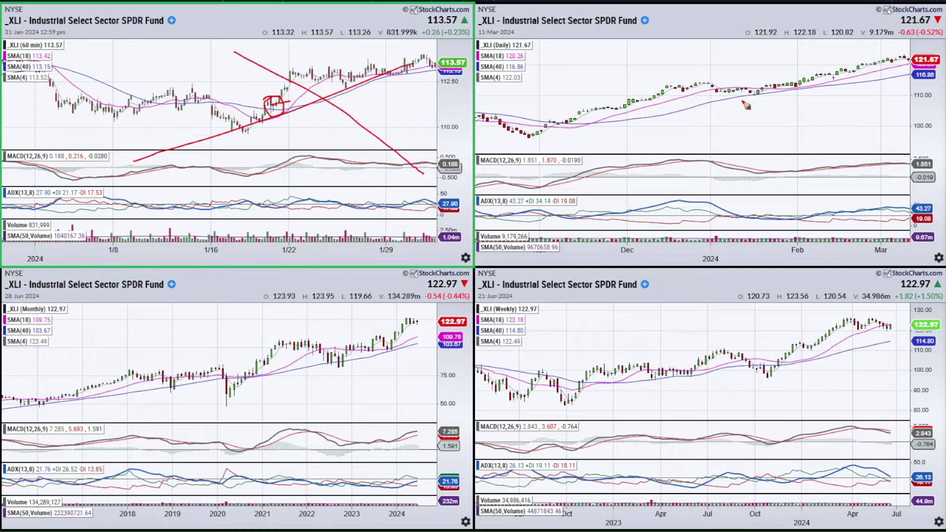
Link the daily breakout to the weekly chart, draw a horizontal level across the monthly chart's 2021 highs, and clear all drawings
mouse_move(772, 85)
left_mouse_down()
mouse_move(763, 90)
mouse_move(775, 177)
mouse_move(808, 336)
left_mouse_up()
mouse_move(266, 341)
left_mouse_down()
mouse_move(321, 350)
mouse_move(417, 341)
left_mouse_up()
key("Escape")
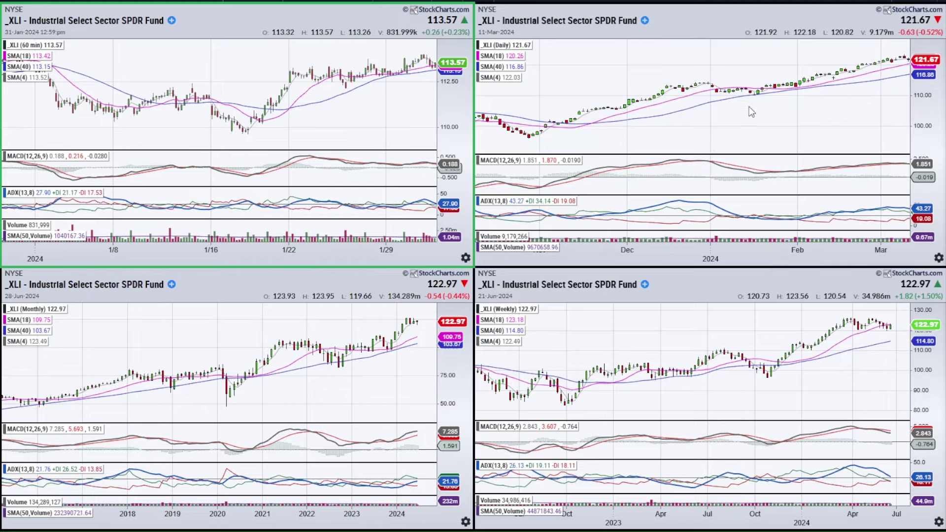
Circle the breakout candles and the ADX crossing on the 60-minute chart, and trace the SMA turning upward with a curved arrow
scroll(743, 116, "up", 3)
scroll(743, 117, "down", 4)
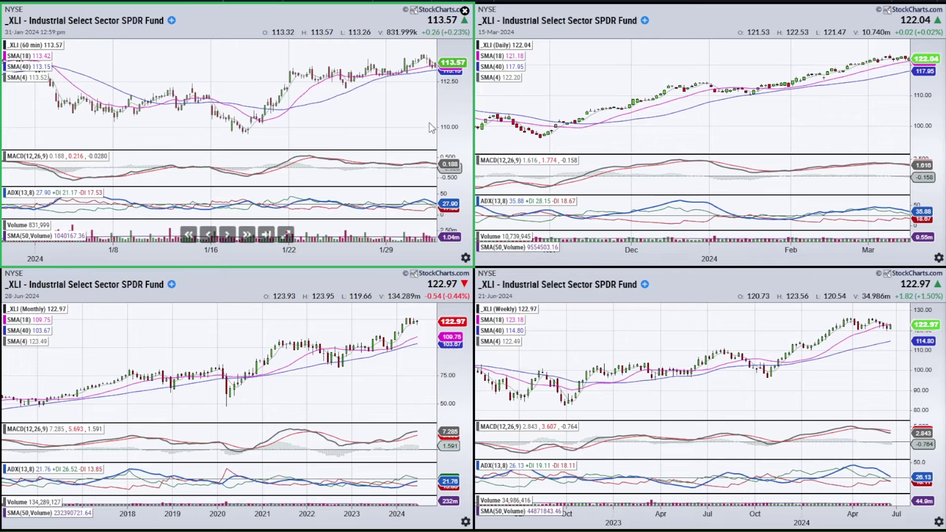
mouse_move(281, 114)
left_mouse_down()
mouse_move(276, 99)
mouse_move(266, 120)
mouse_move(279, 105)
left_mouse_up()
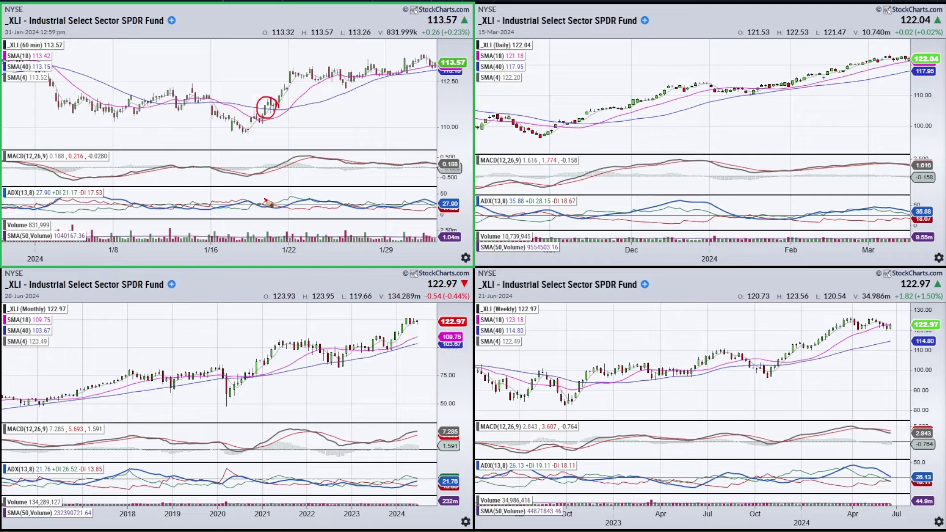
left_click_drag(284, 207, 264, 199)
mouse_move(200, 88)
left_mouse_down()
mouse_move(266, 120)
mouse_move(284, 112)
left_mouse_up()
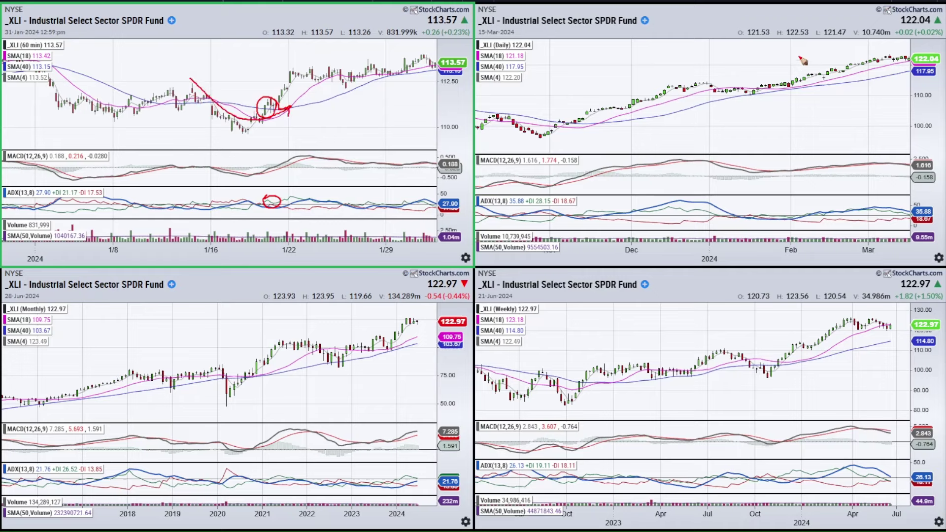
Draw an arrow from the daily breakout to the 60-minute SMA crossover, mark the ADX and MACD below it, and clear the drawings
mouse_move(753, 94)
left_mouse_down()
mouse_move(783, 85)
mouse_move(295, 109)
mouse_move(328, 124)
left_mouse_up()
key("e")
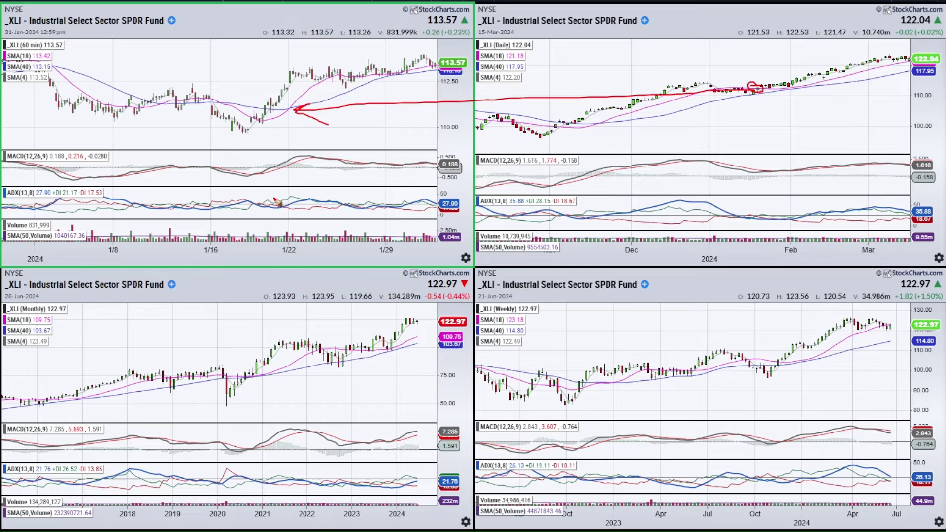
mouse_move(271, 192)
left_mouse_down()
mouse_move(259, 205)
mouse_move(271, 161)
left_mouse_up()
key("Escape")
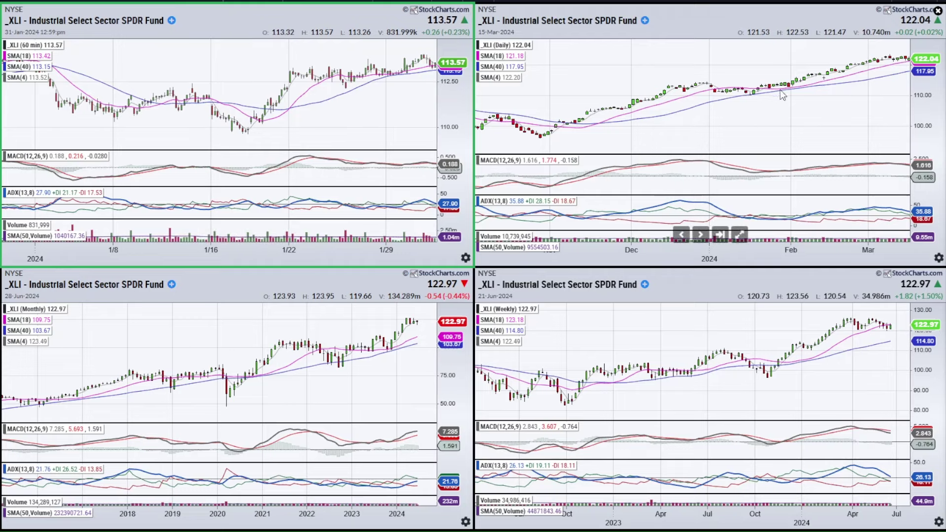
scroll(692, 99, "down", 3)
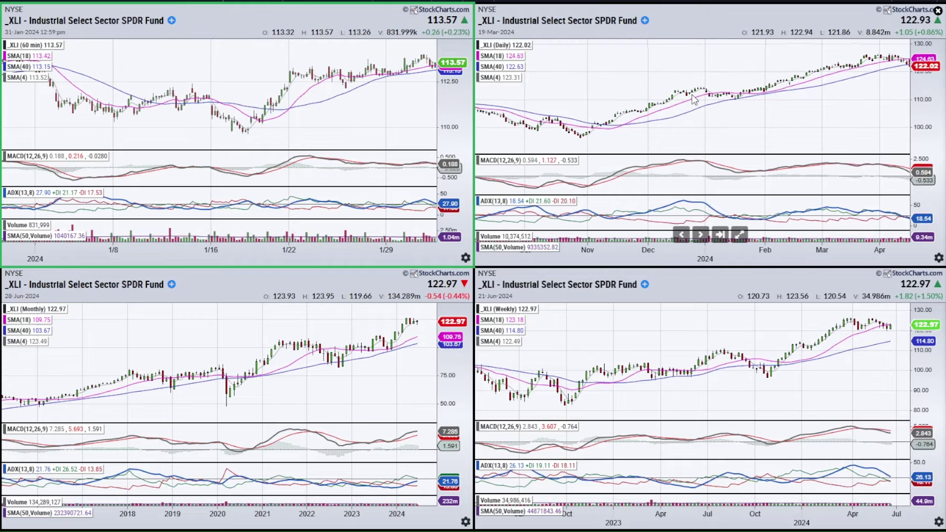
scroll(694, 99, "up", 2)
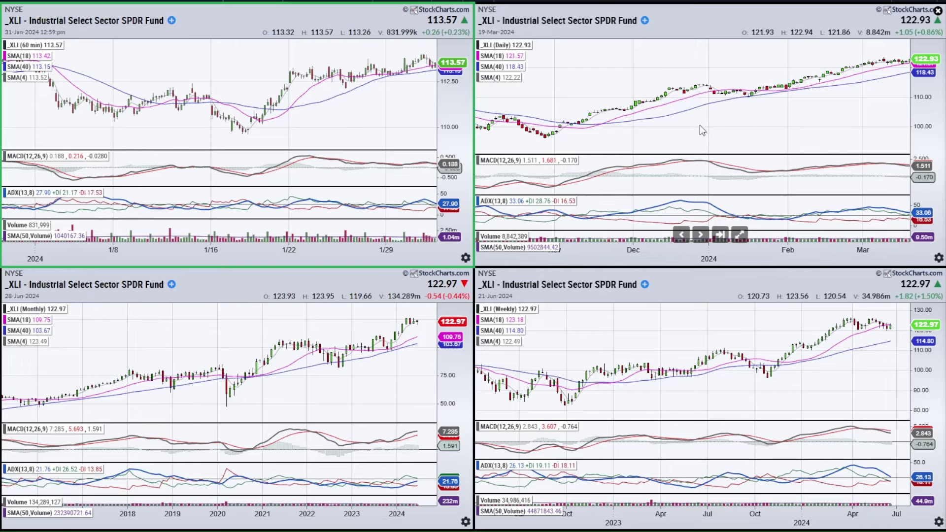